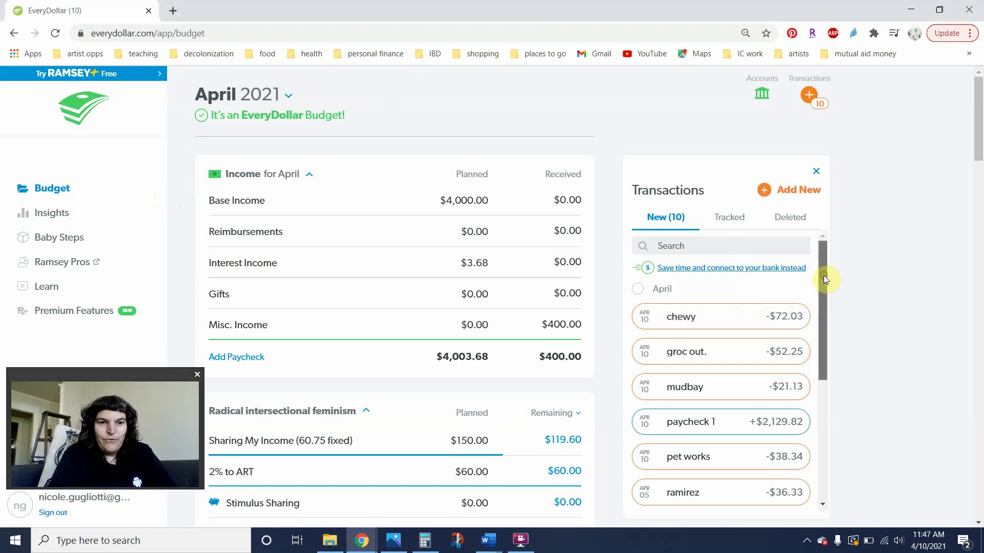
- File the chewy transaction under the Kittles item in Daily Living
{"action": "left_click_drag", "start_coordinate": [823, 275], "coordinate": [825, 242]}
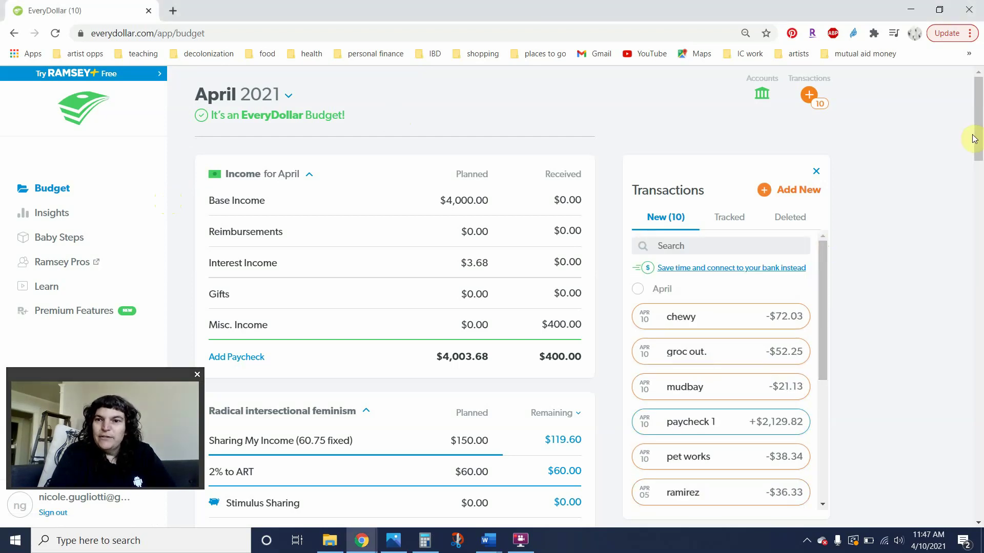
{"action": "left_click_drag", "start_coordinate": [978, 128], "coordinate": [980, 296]}
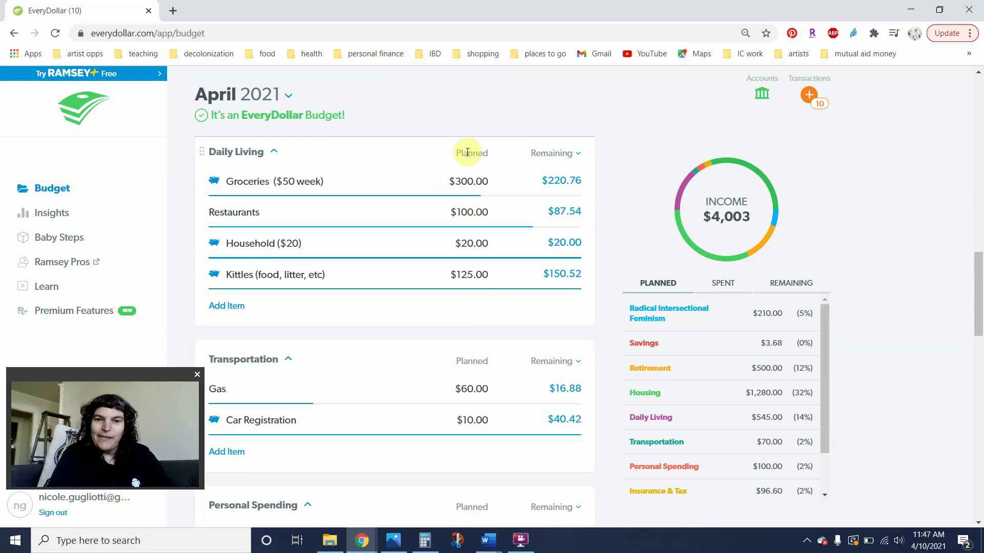
{"action": "left_click", "coordinate": [809, 98]}
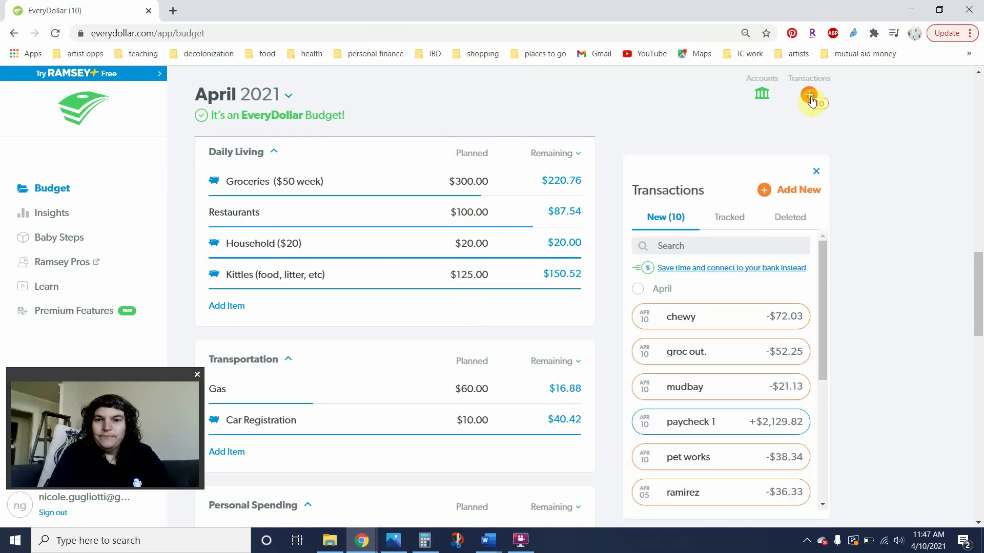
{"action": "left_click_drag", "start_coordinate": [720, 321], "coordinate": [386, 287]}
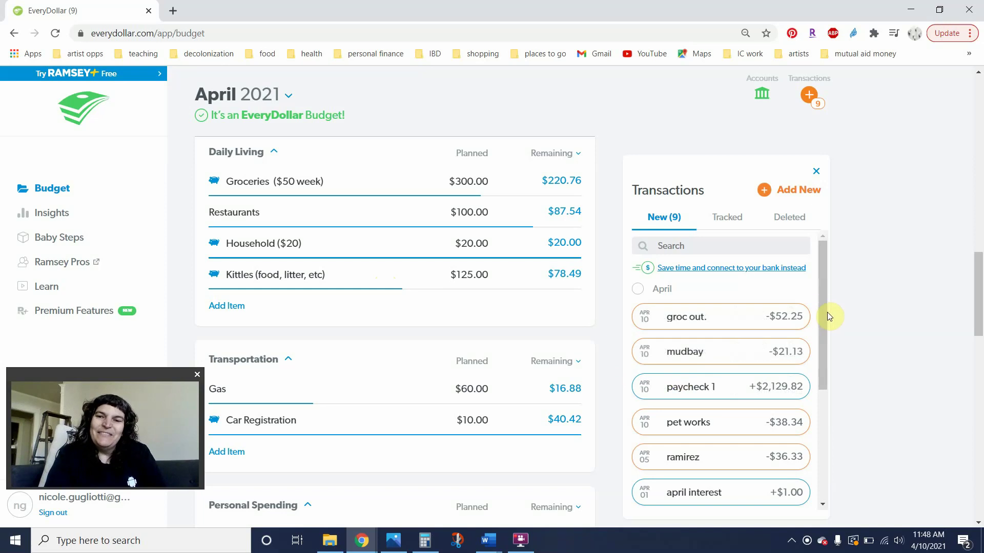
{"action": "mouse_move", "coordinate": [823, 316]}
{"action": "left_mouse_down"}
{"action": "mouse_move", "coordinate": [824, 338]}
{"action": "mouse_move", "coordinate": [823, 322]}
{"action": "left_mouse_up"}
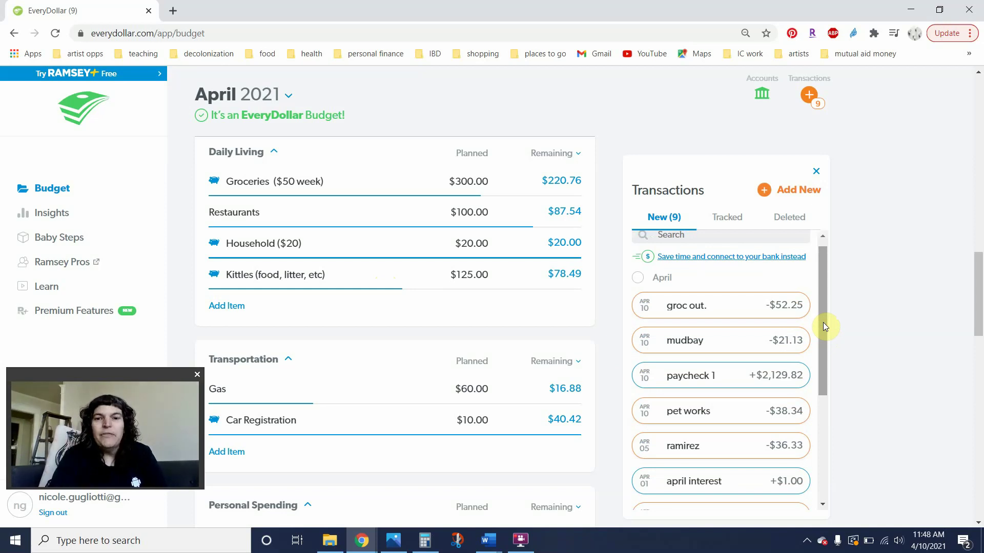
- File the mudbay and $38.34 pet works purchases under Kittles, leaving $19.02 remaining
{"action": "mouse_move", "coordinate": [740, 354]}
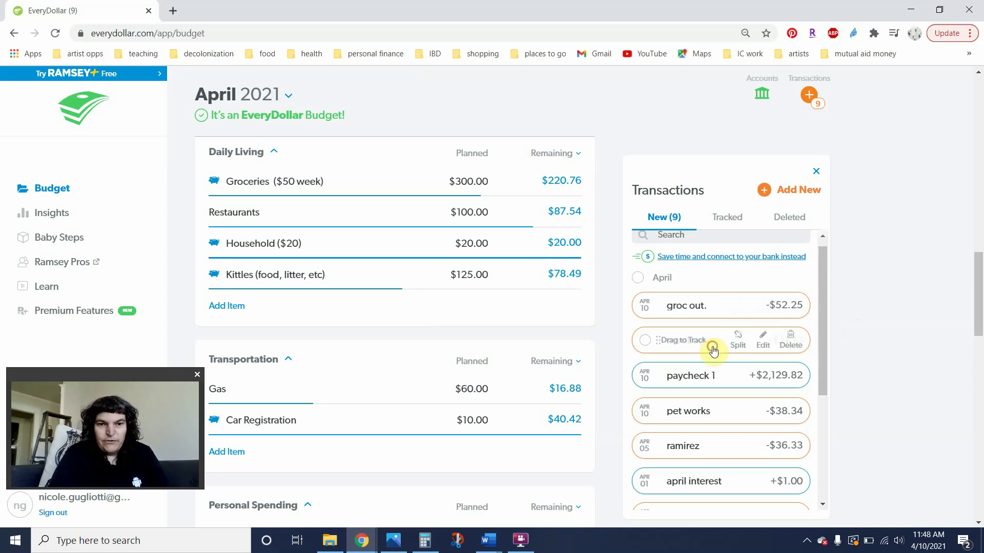
{"action": "left_click_drag", "start_coordinate": [711, 343], "coordinate": [340, 284]}
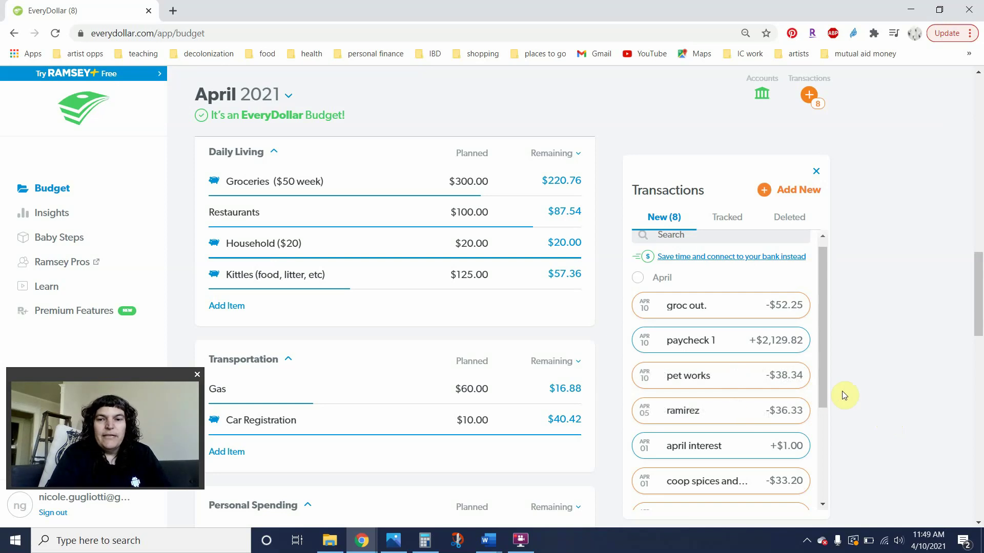
{"action": "left_click_drag", "start_coordinate": [793, 379], "coordinate": [372, 284]}
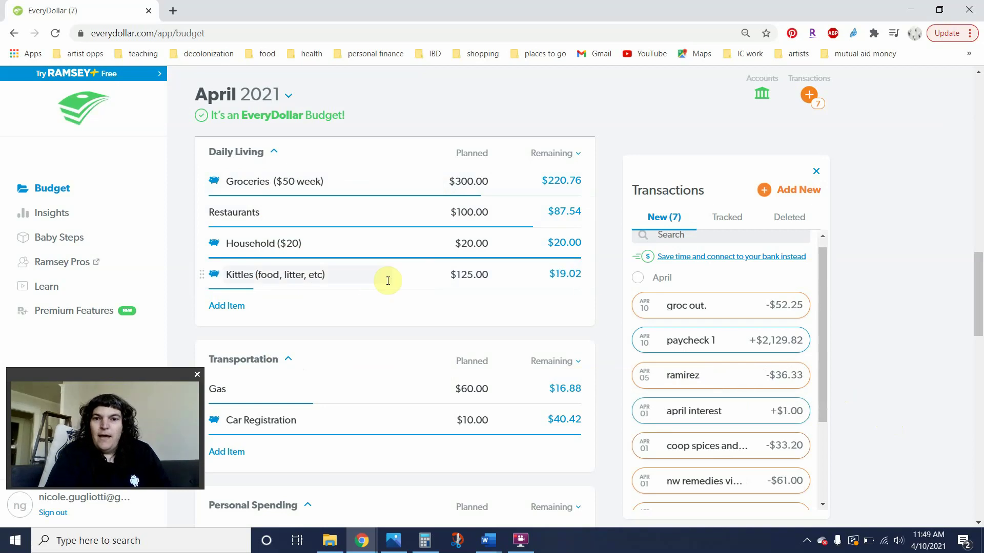
{"action": "mouse_move", "coordinate": [702, 315]}
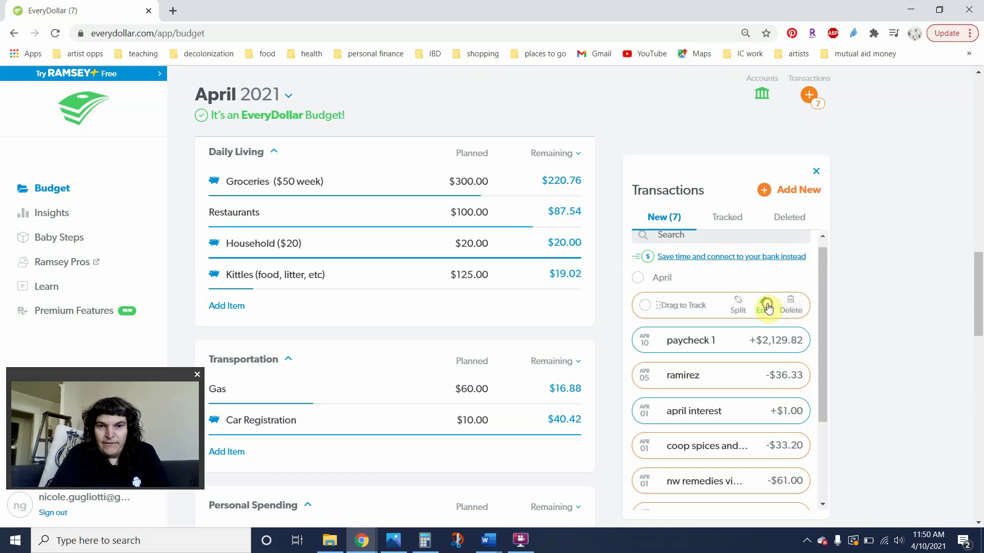
- Split the $52.25 groc out. transaction between the Household and Groceries budget items
{"action": "left_click", "coordinate": [767, 306]}
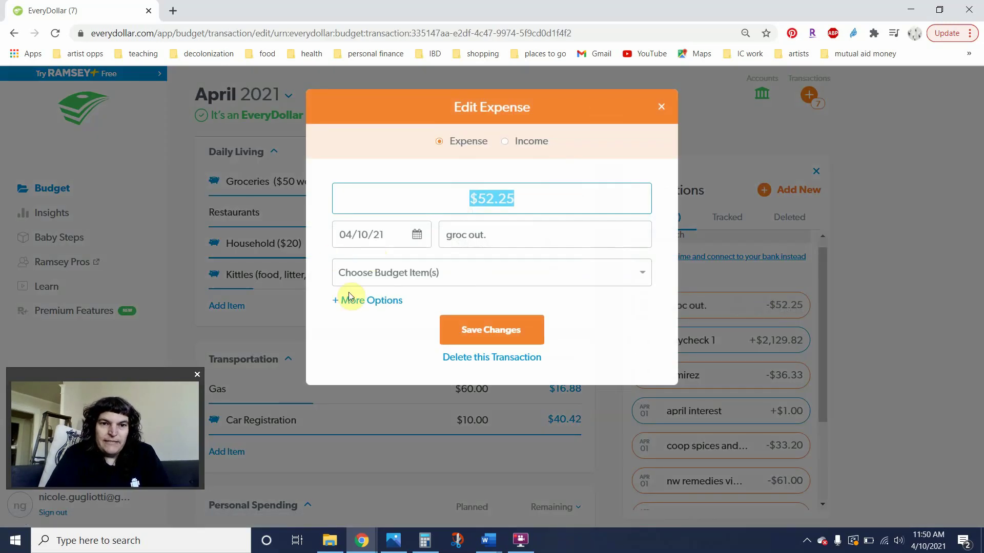
{"action": "left_click", "coordinate": [377, 275]}
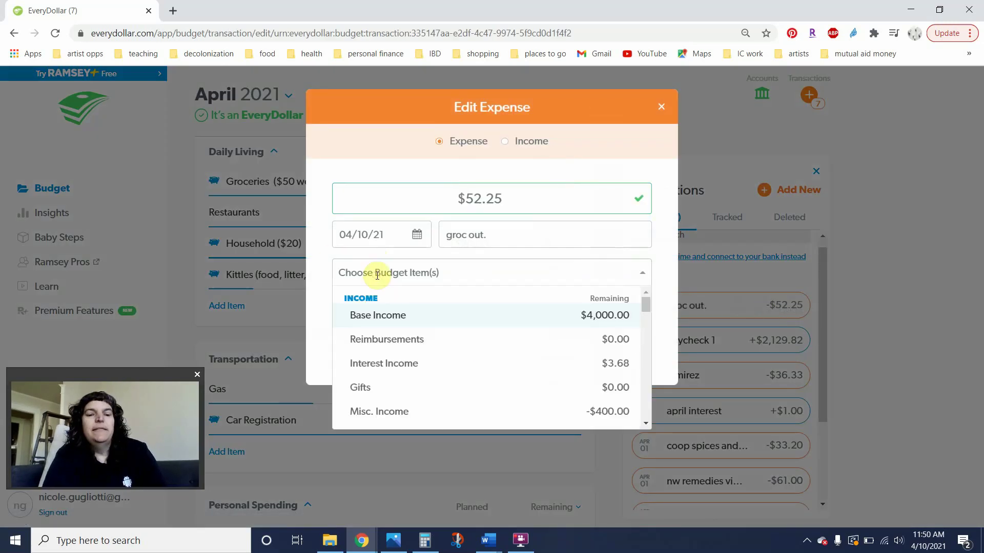
{"action": "type", "text": "household"}
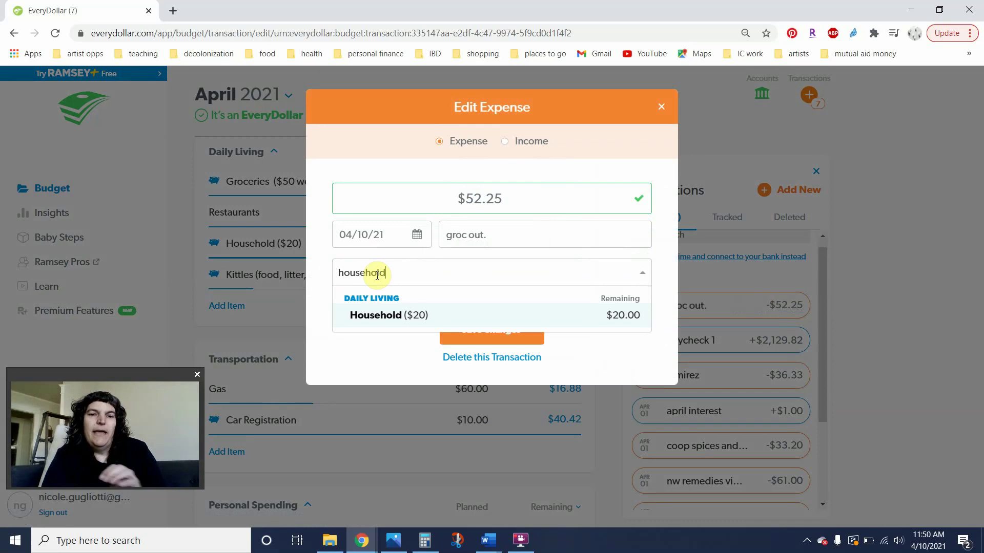
{"action": "key", "text": "Return"}
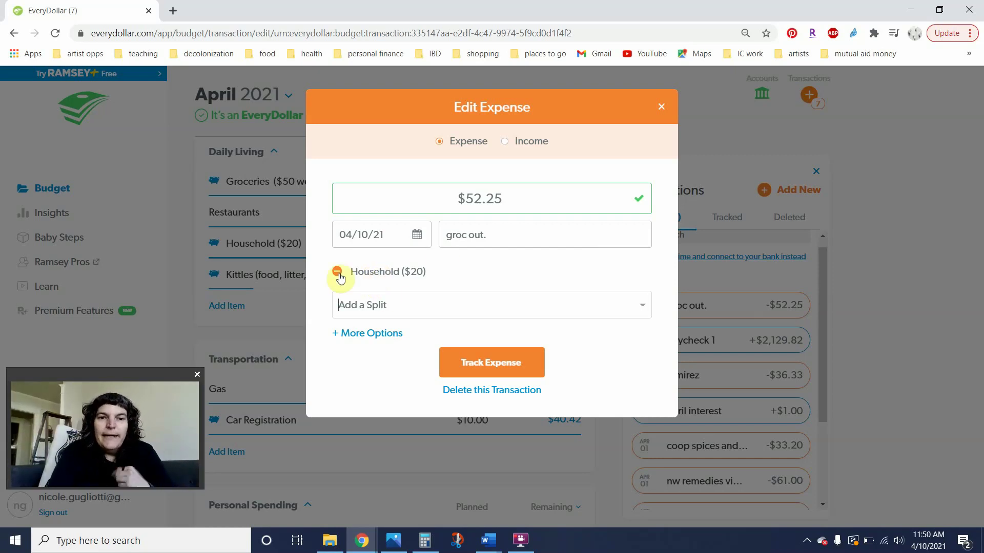
{"action": "left_click", "coordinate": [362, 307]}
{"action": "type", "text": "grocery"}
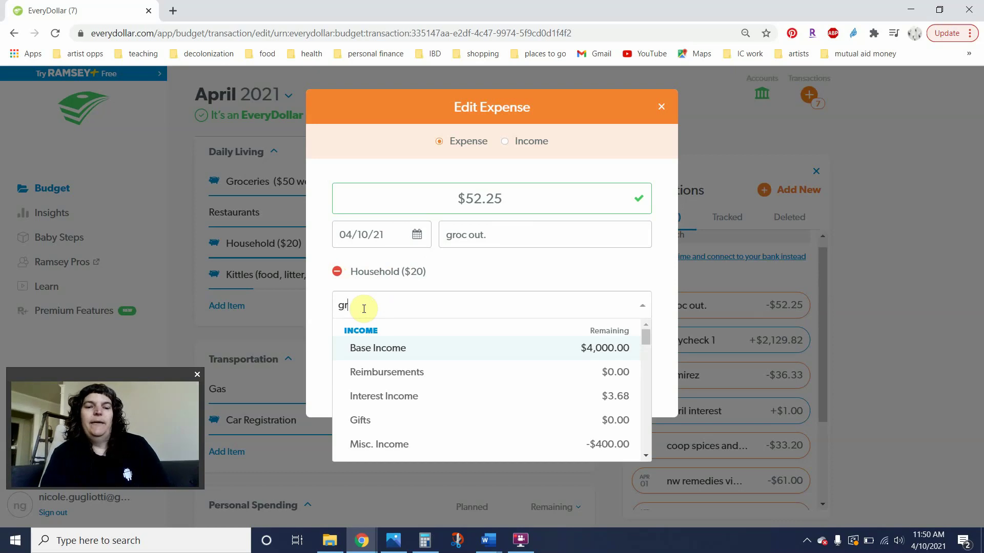
{"action": "key", "text": "BackSpace"}
{"action": "key", "text": "BackSpace"}
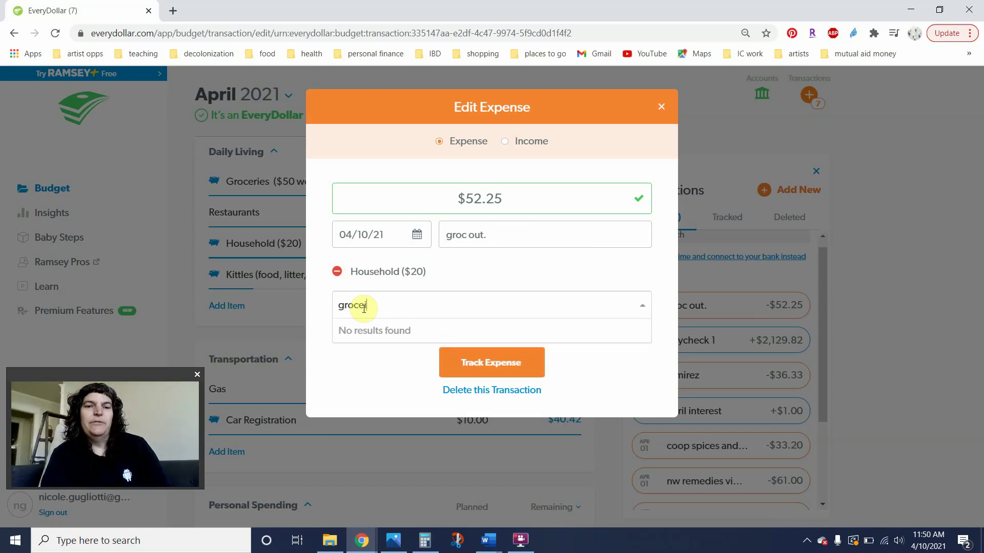
{"action": "type", "text": "rie"}
{"action": "key", "text": "Return"}
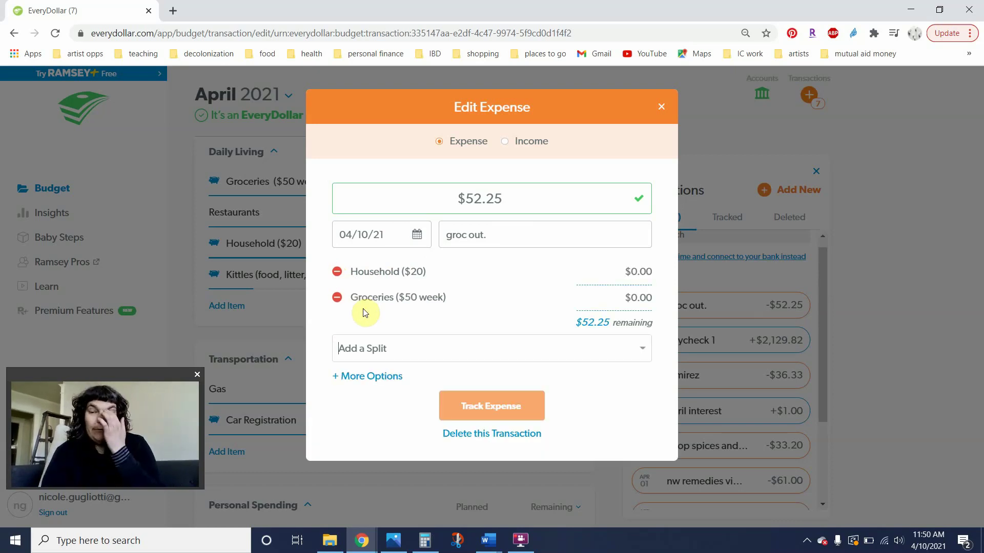
- Enter $10.00 for Household and $42.25 for Groceries, then track the expense
{"action": "left_click", "coordinate": [647, 271]}
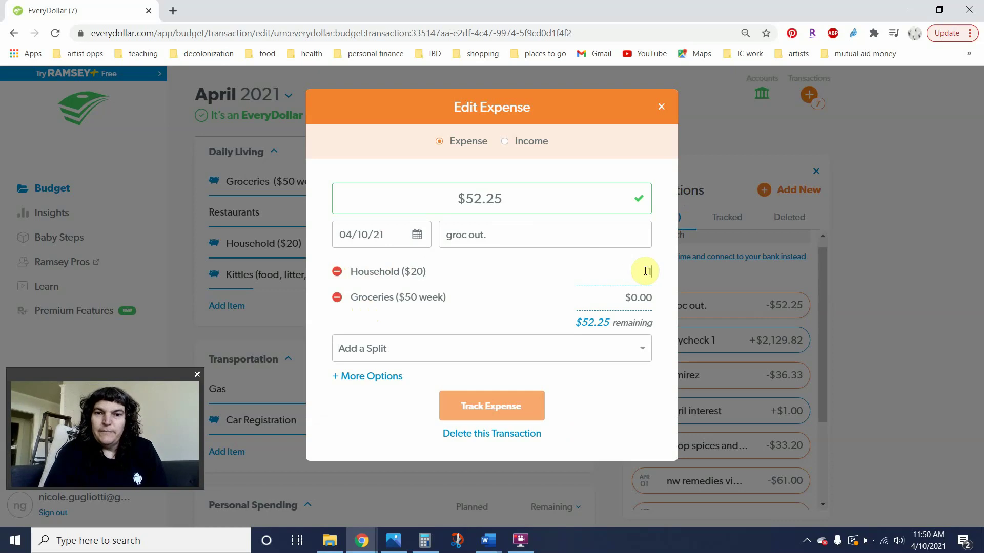
{"action": "type", "text": "10"}
{"action": "left_click", "coordinate": [642, 298]}
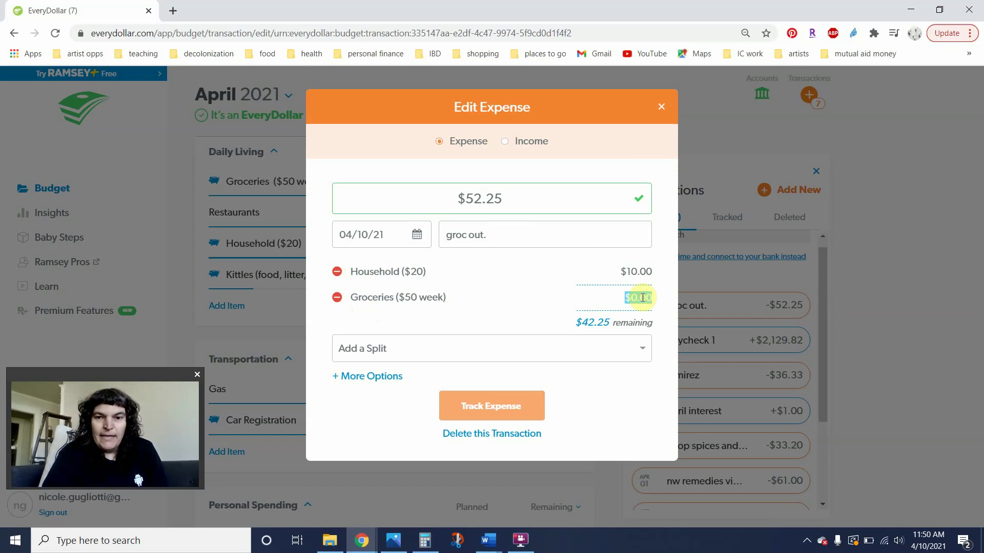
{"action": "type", "text": "42.25"}
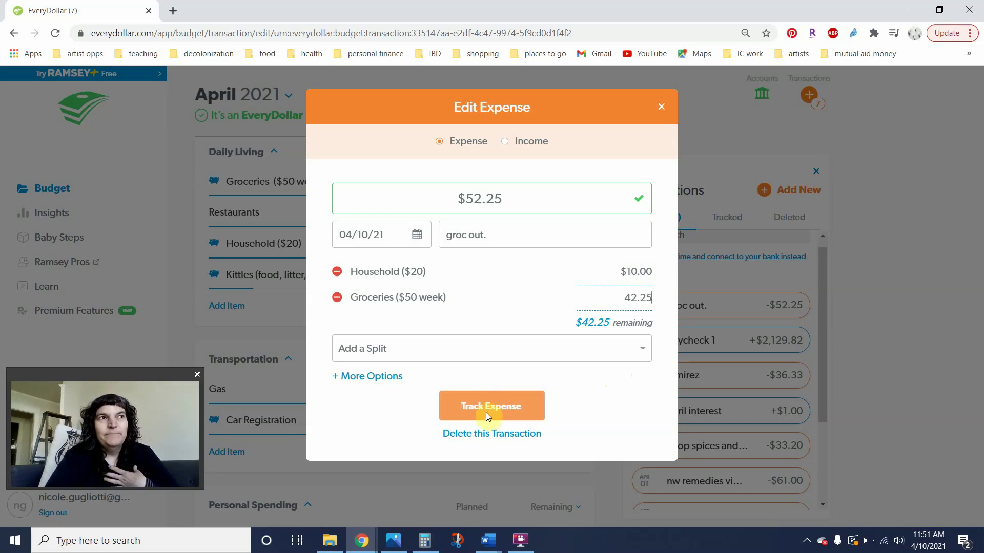
{"action": "left_click", "coordinate": [486, 413]}
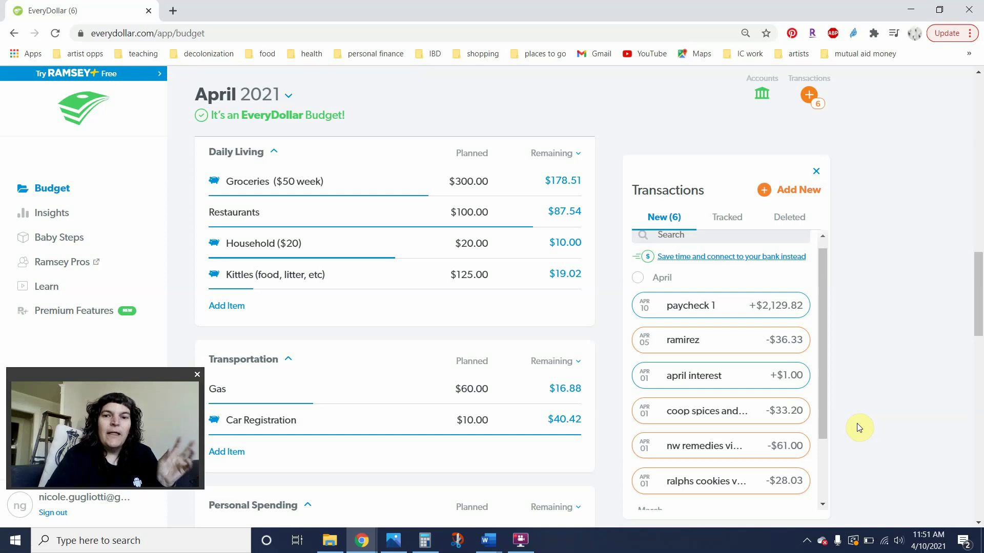
{"action": "mouse_move", "coordinate": [780, 449]}
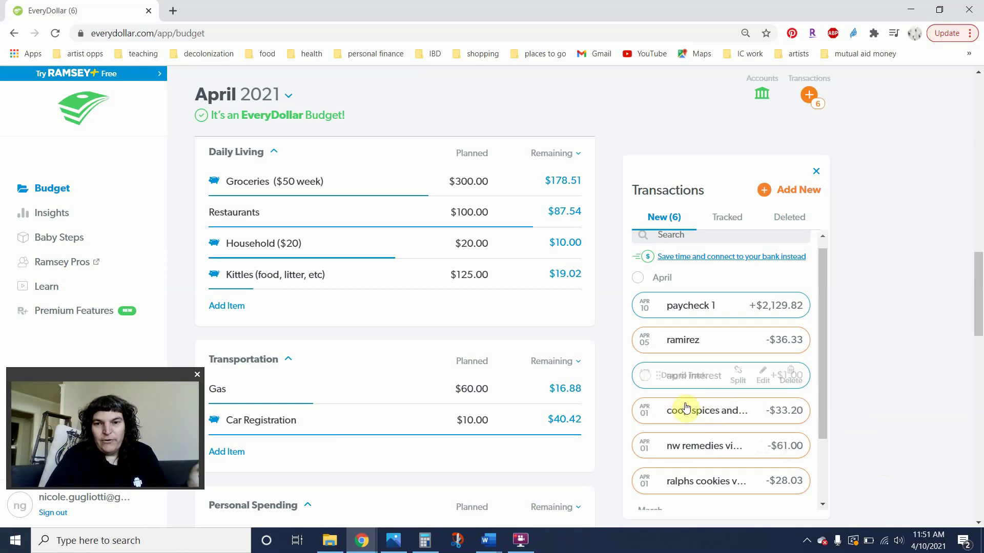
- File the $33.20 coop spices purchase under Groceries, leaving $145.31 remaining
{"action": "left_click_drag", "start_coordinate": [675, 408], "coordinate": [358, 159]}
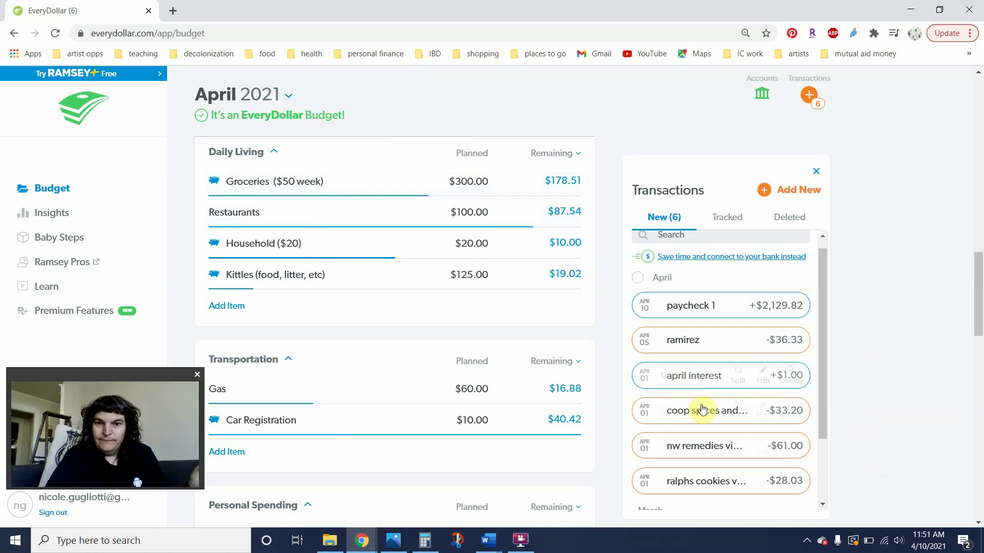
{"action": "left_click_drag", "start_coordinate": [698, 411], "coordinate": [268, 190]}
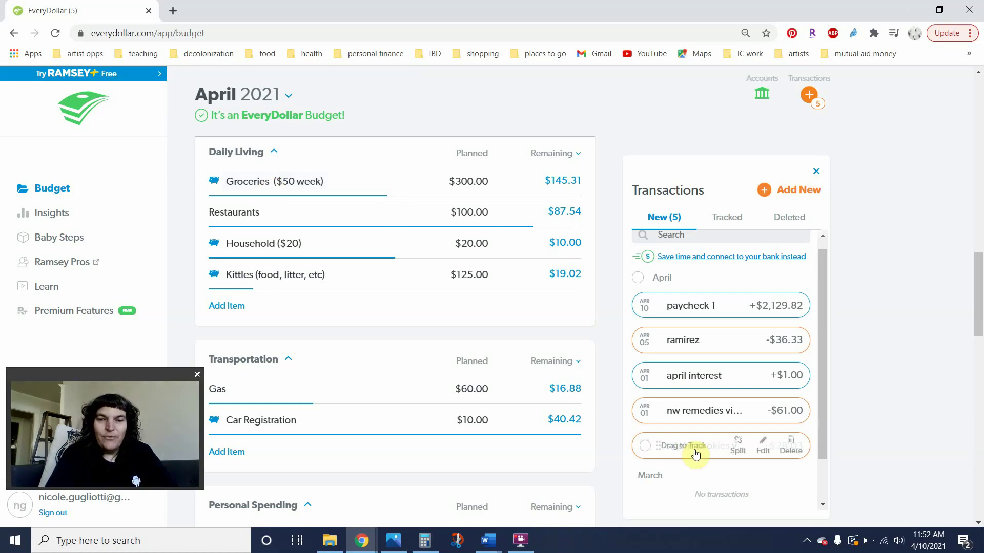
- File the $28.03 ralphs cookies purchase under Groceries, leaving $117.28
{"action": "left_click_drag", "start_coordinate": [695, 449], "coordinate": [321, 187]}
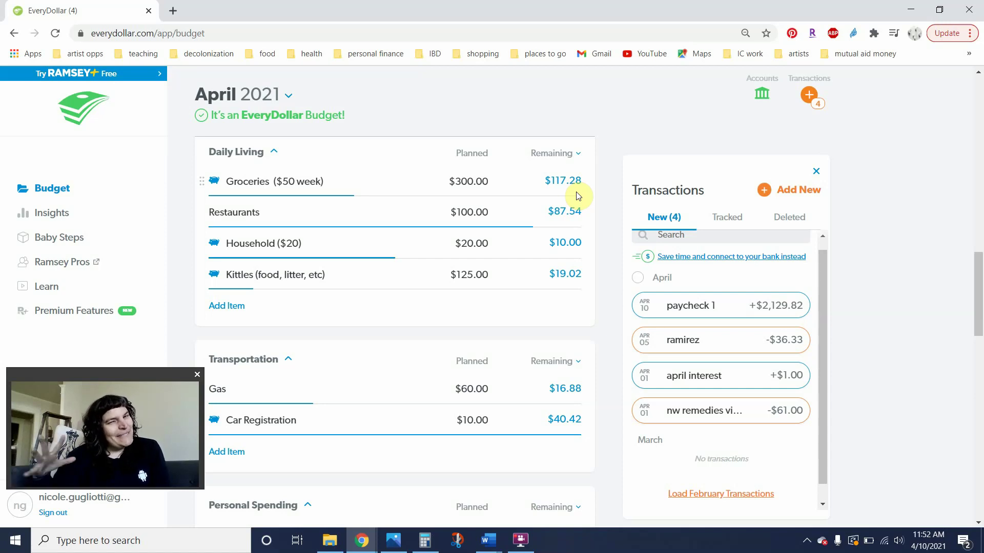
- File the $36.33 April 5 ramirez purchase under Restaurants, leaving $51.21
{"action": "mouse_move", "coordinate": [769, 301]}
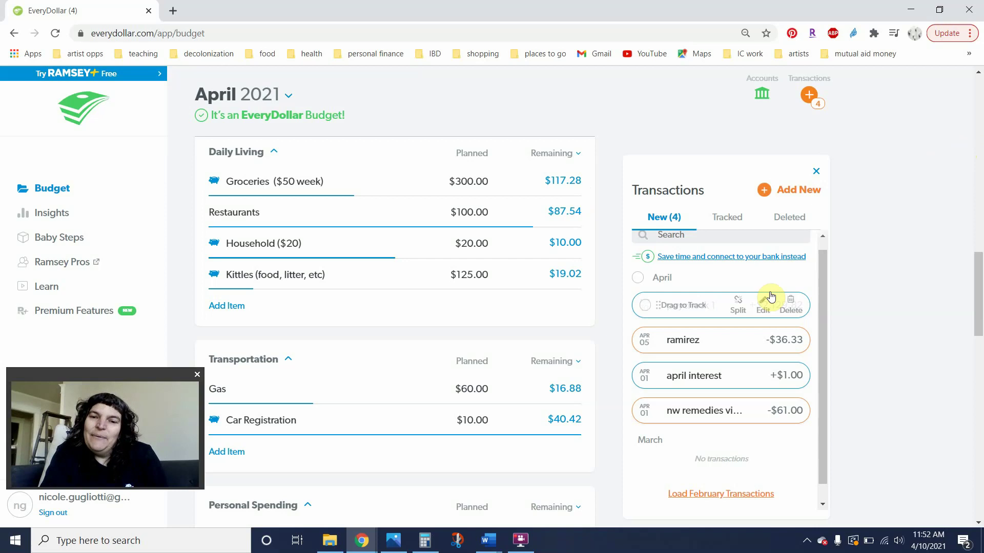
{"action": "mouse_move", "coordinate": [763, 336]}
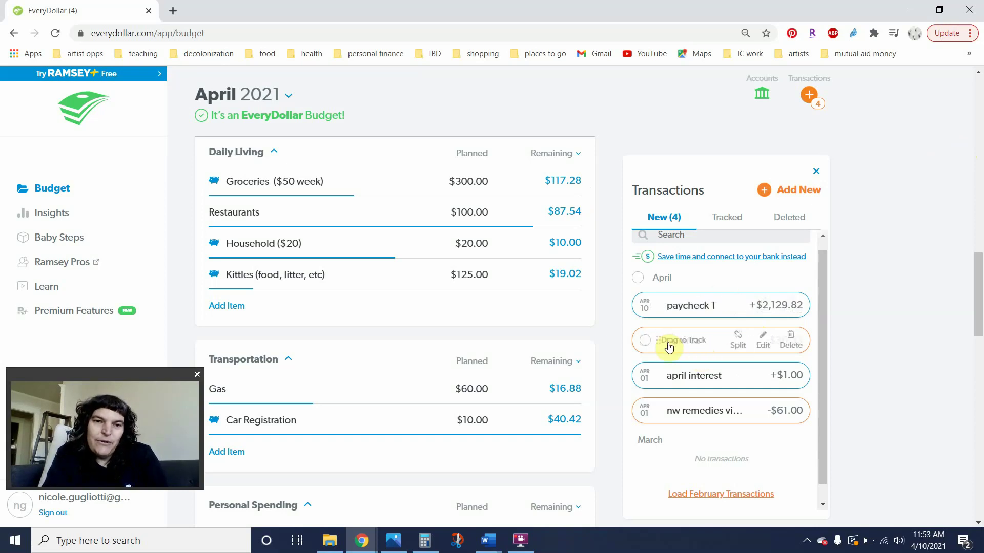
{"action": "left_click_drag", "start_coordinate": [666, 344], "coordinate": [425, 220]}
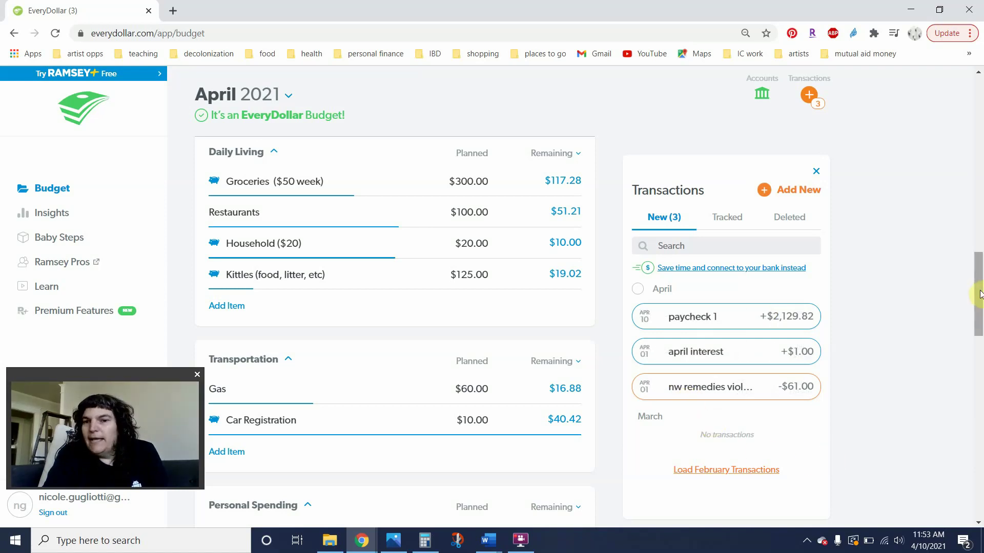
- Charge the $61.00 nw remedies expense to Cat Fund-5000, leaving $1,541.55
{"action": "left_click_drag", "start_coordinate": [978, 303], "coordinate": [980, 413]}
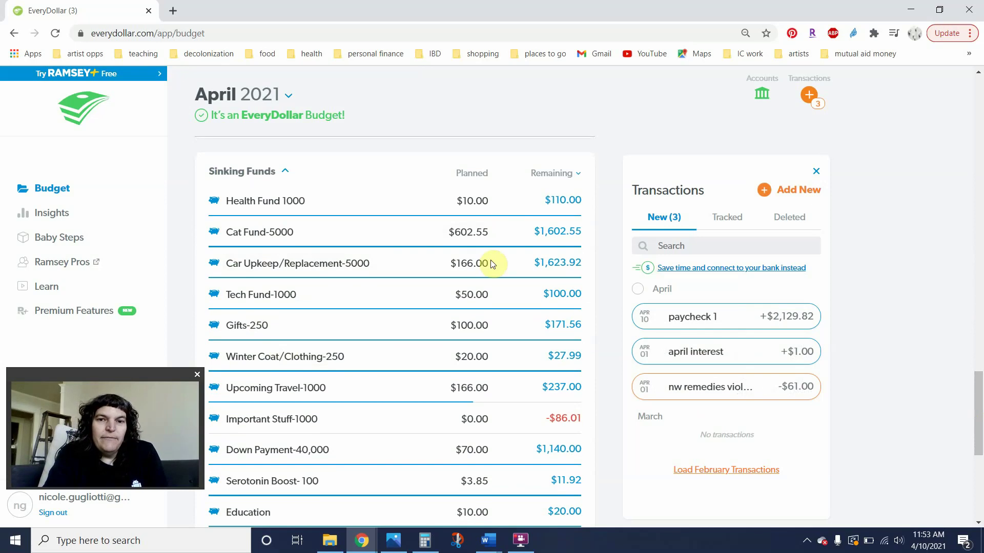
{"action": "mouse_move", "coordinate": [691, 391]}
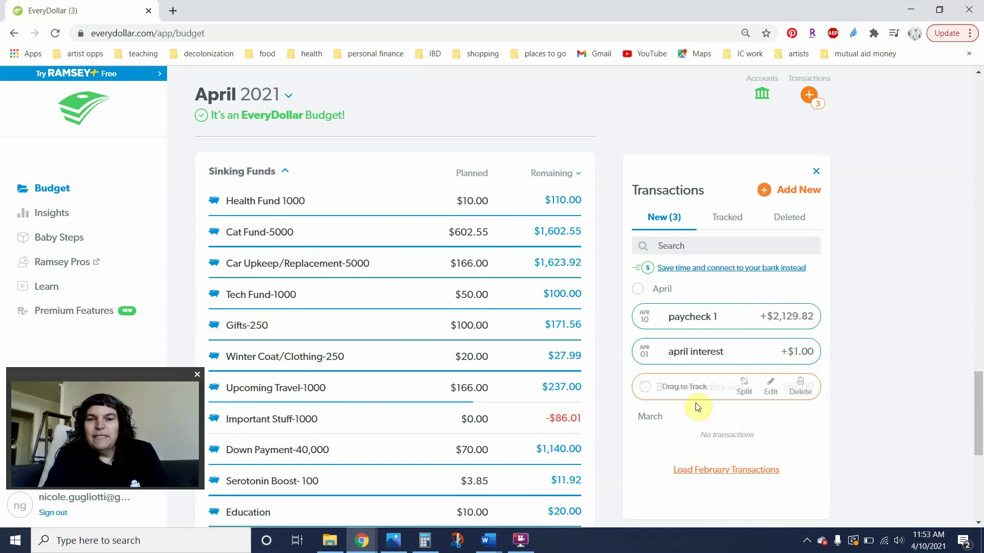
{"action": "left_click_drag", "start_coordinate": [691, 392], "coordinate": [321, 239]}
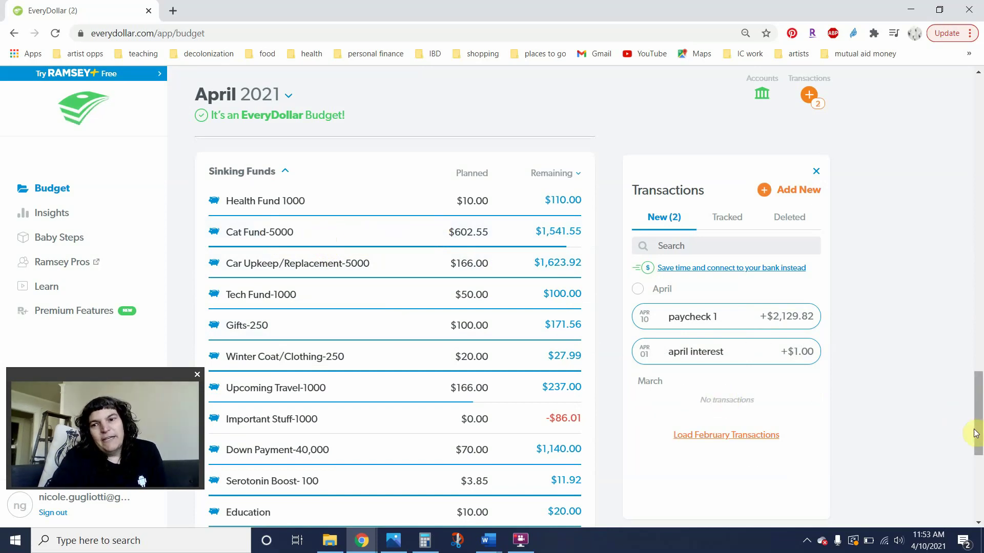
- File the $2,129.82 paycheck 1 income under the Next Month savings line
{"action": "left_click_drag", "start_coordinate": [981, 438], "coordinate": [966, 213]}
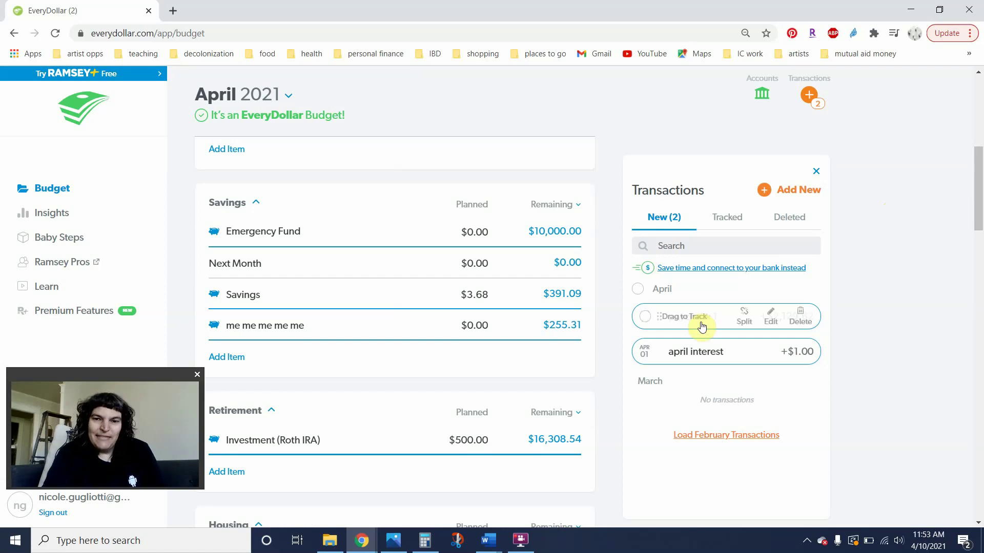
{"action": "left_click_drag", "start_coordinate": [702, 320], "coordinate": [359, 273]}
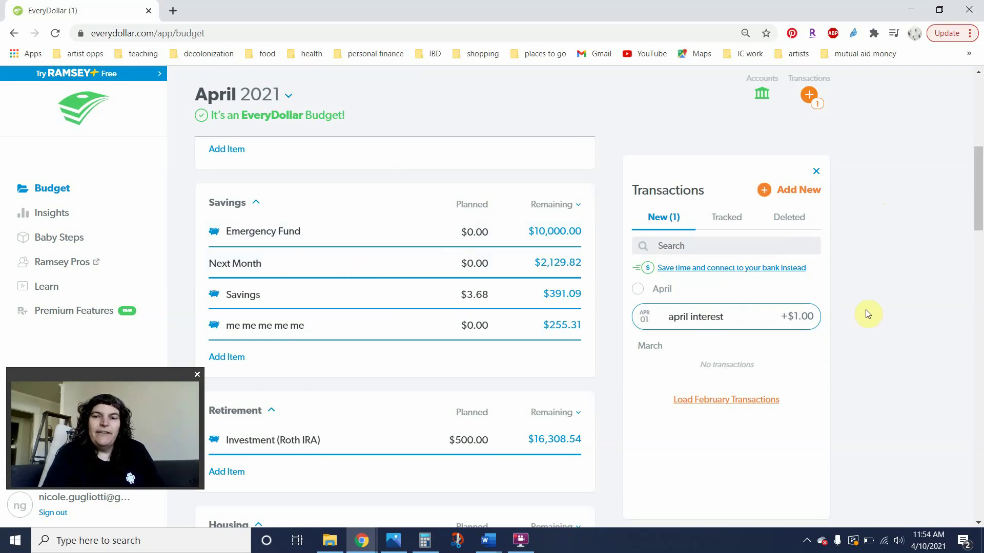
{"action": "mouse_move", "coordinate": [736, 326]}
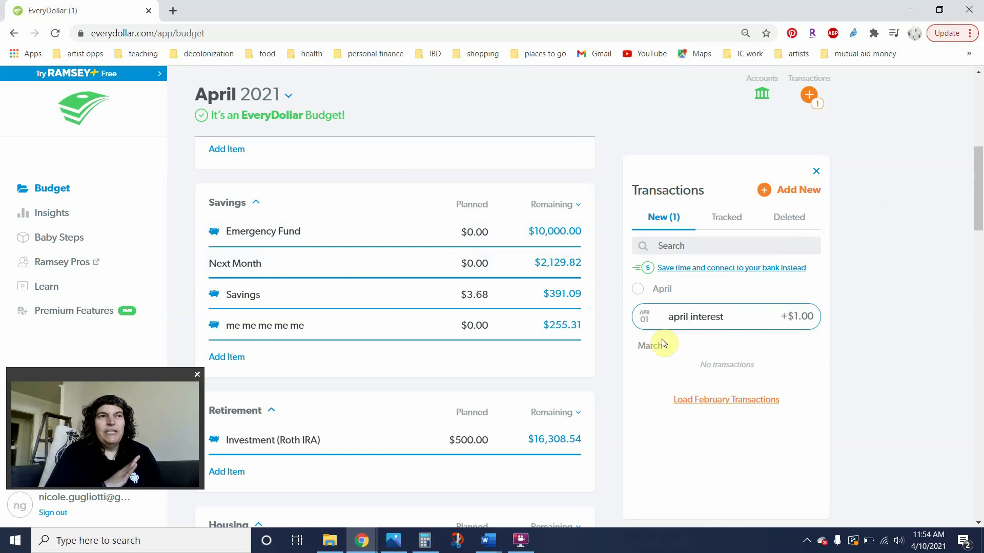